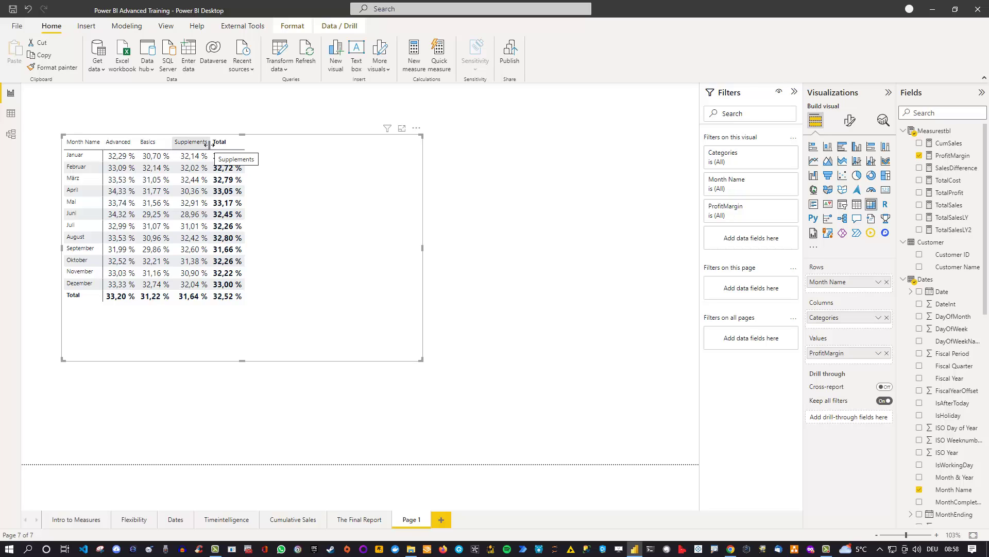
Drag the Basics and Supplements column borders in the profit margin matrix to adjust their widths.
left_click_drag(209, 148, 249, 148)
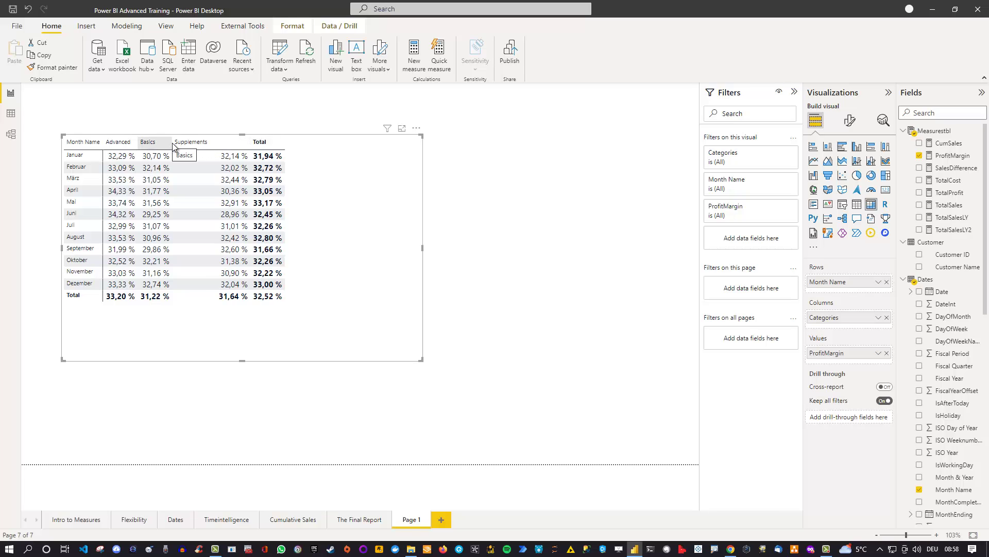
mouse_move(174, 148)
left_mouse_down()
mouse_move(205, 148)
mouse_move(159, 151)
left_mouse_up()
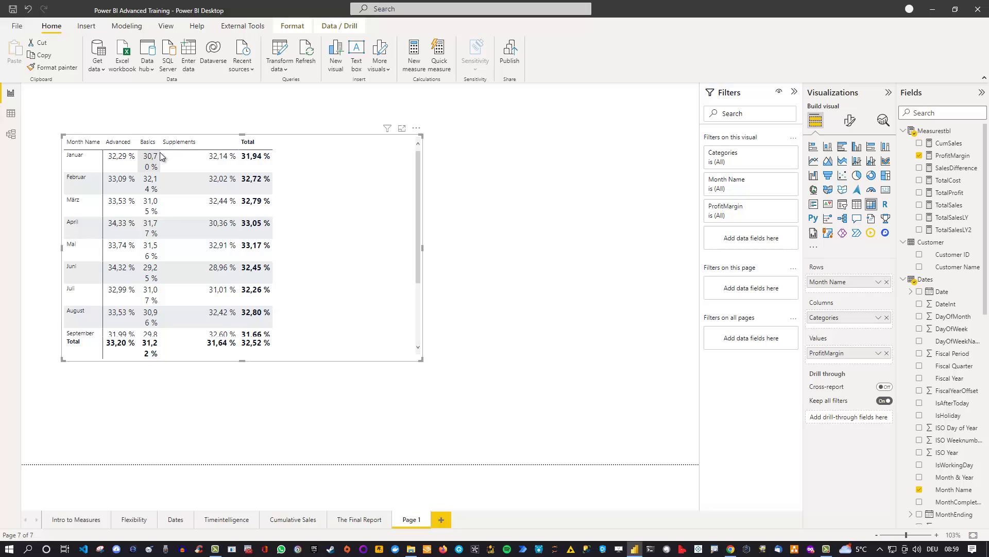
left_click_drag(160, 152, 178, 147)
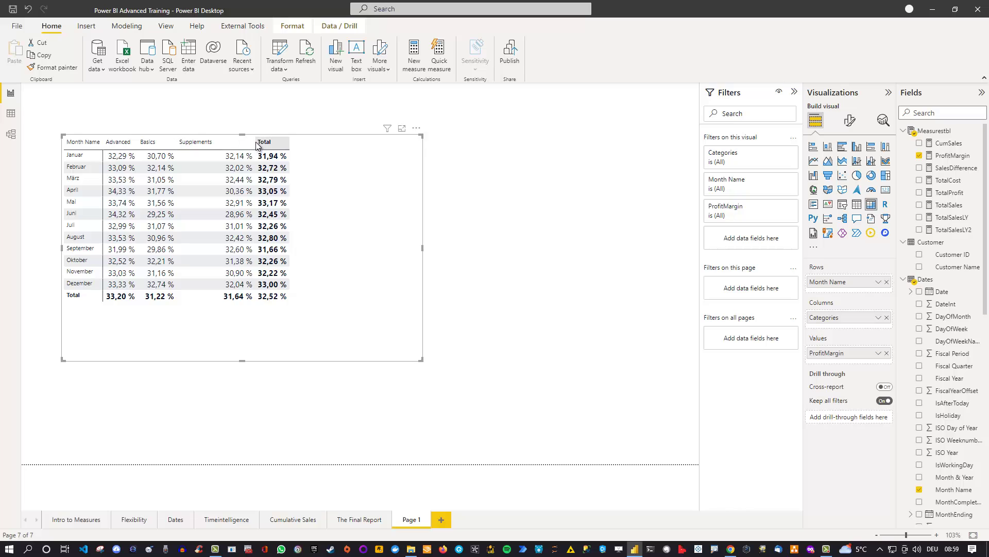
mouse_move(255, 144)
left_mouse_down()
mouse_move(202, 145)
mouse_move(251, 144)
mouse_move(240, 145)
left_mouse_up()
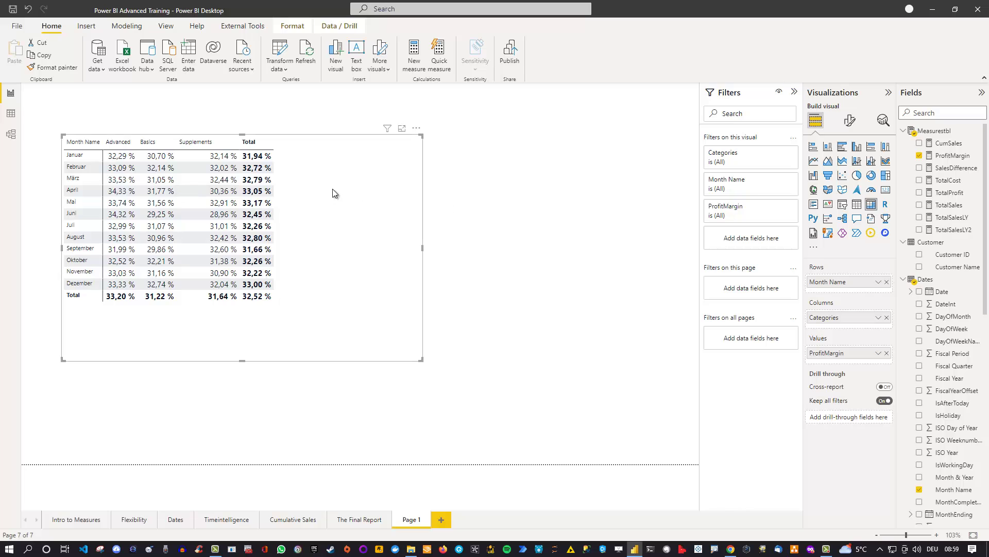
Turn off text wrap for the matrix values and column headers, then resize the Supplements column.
left_click(848, 124)
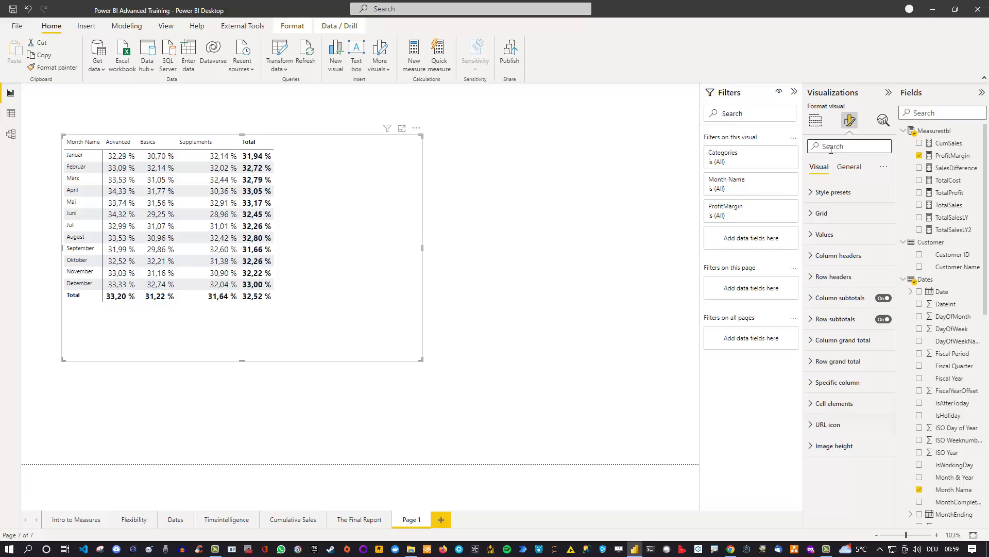
type("wra")
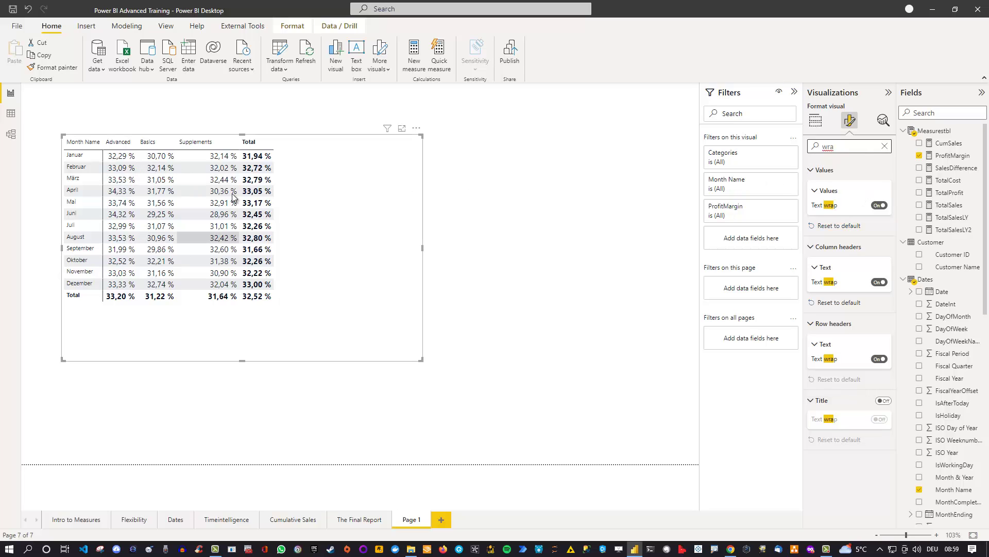
left_click(878, 207)
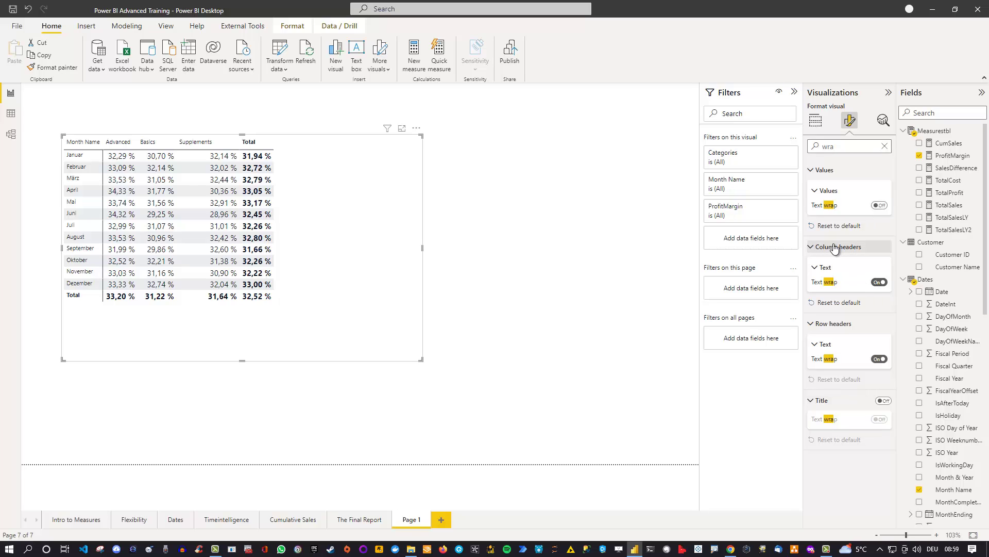
left_click(878, 283)
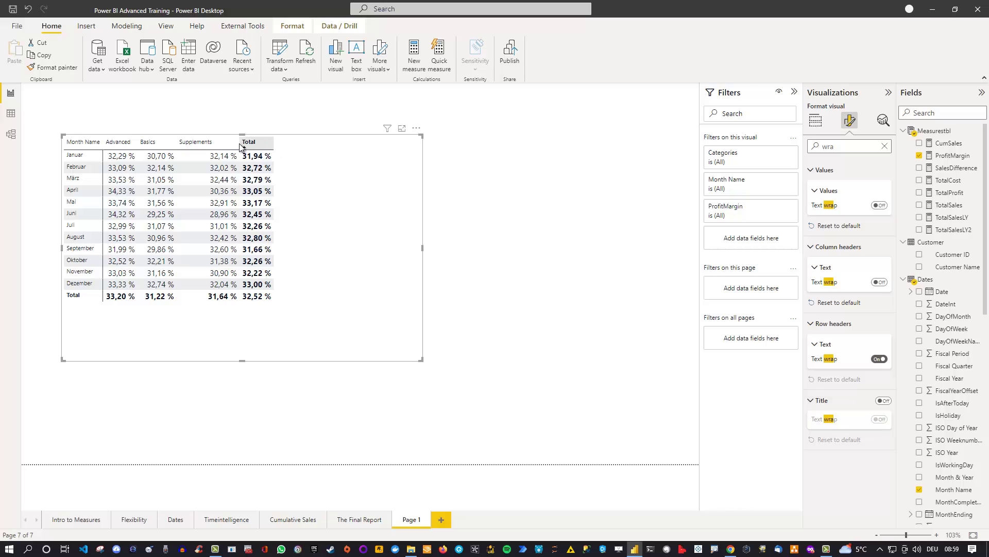
left_click_drag(231, 143, 259, 145)
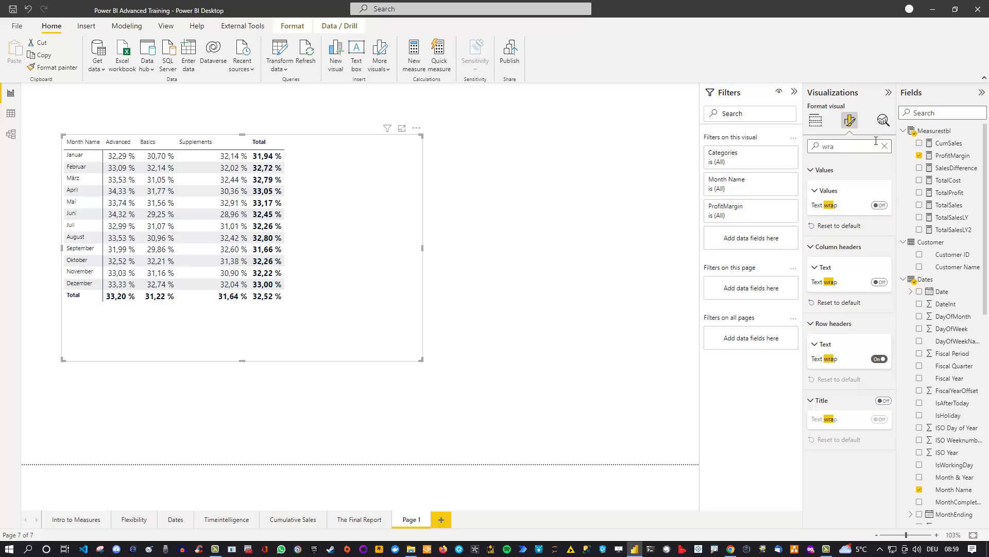
Search formatting for 'auto' and leave Column headers Auto-size width switched off.
left_click_drag(834, 147, 802, 150)
key("BackSpace")
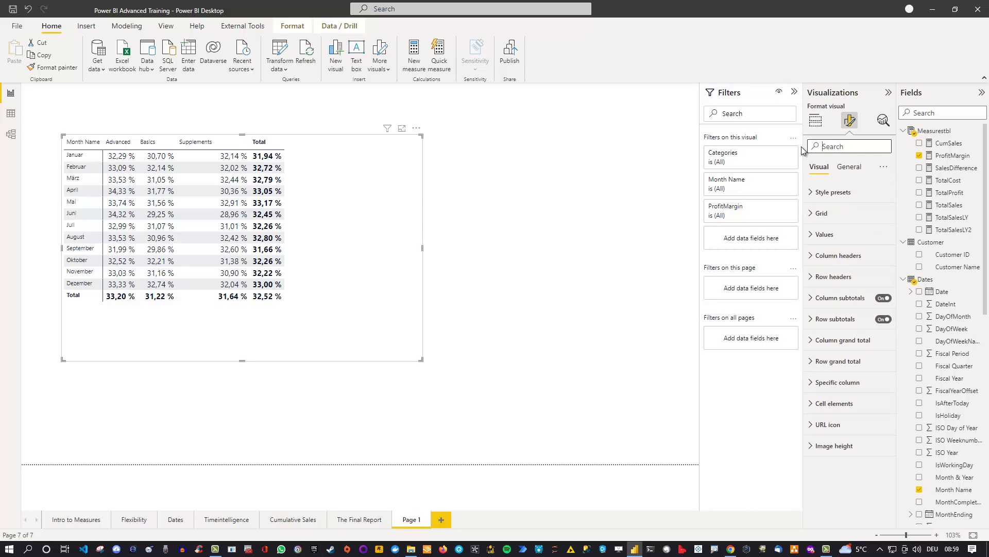
type("auto")
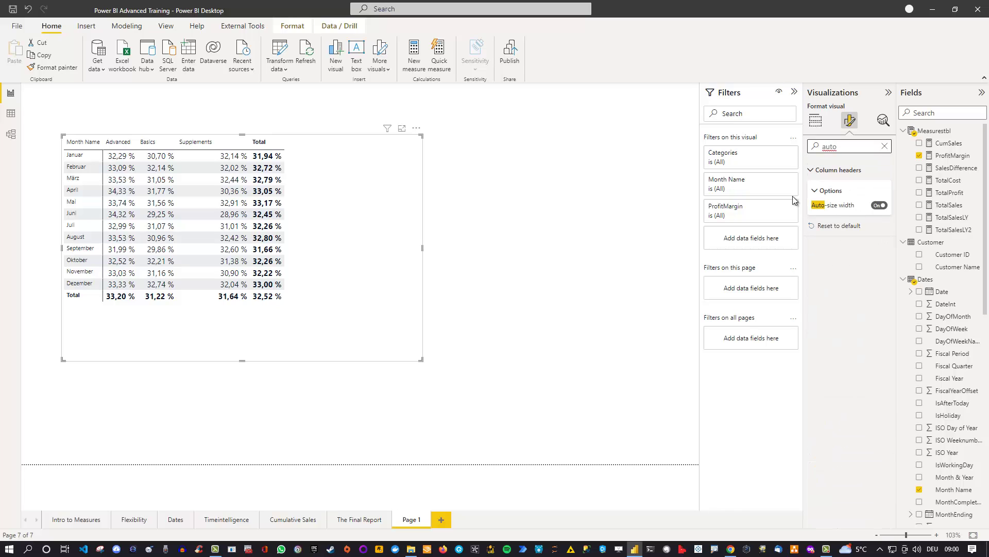
left_click(878, 209)
left_click(883, 207)
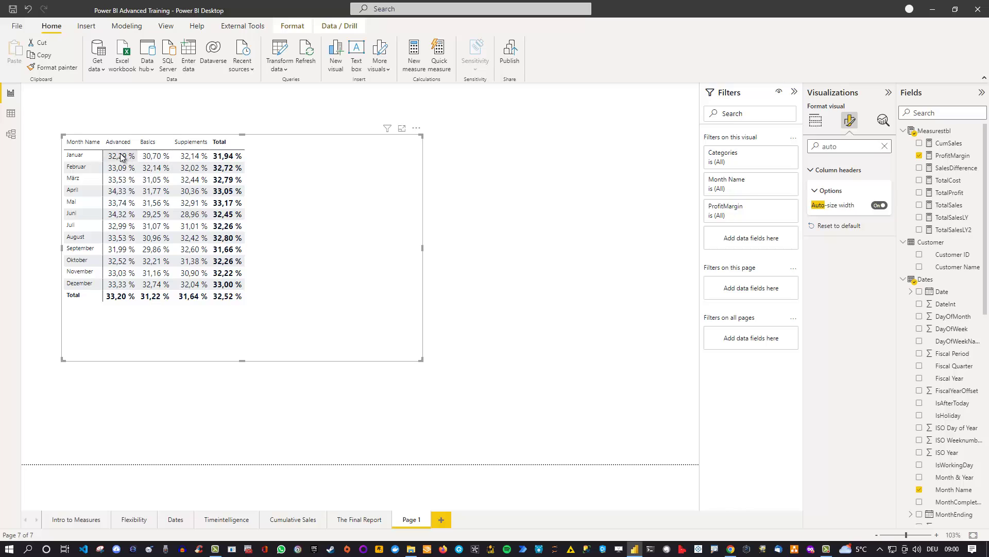
left_click(879, 205)
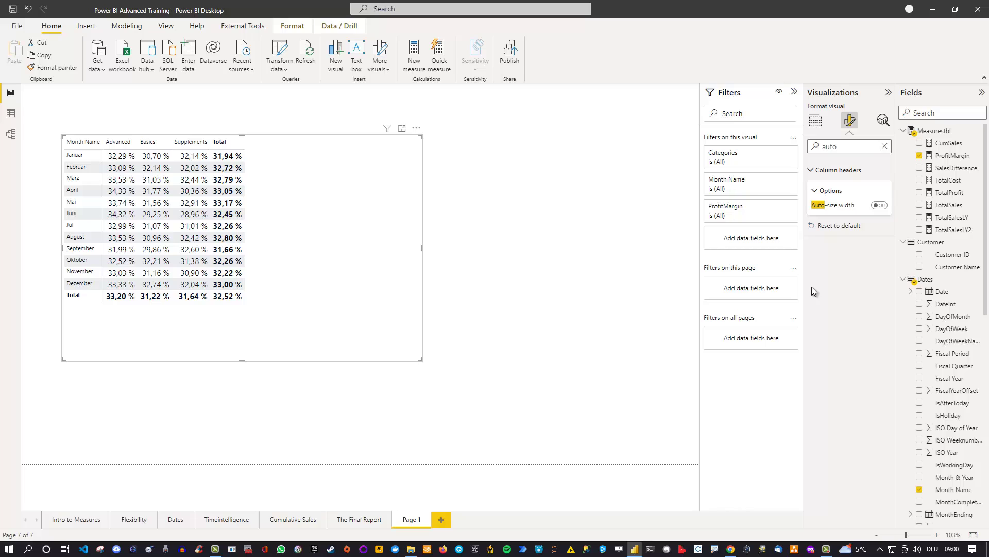
Add a new measure in Measurestbl defined as dummy = REPT("0",10) and commit it.
right_click(926, 131)
left_click(896, 139)
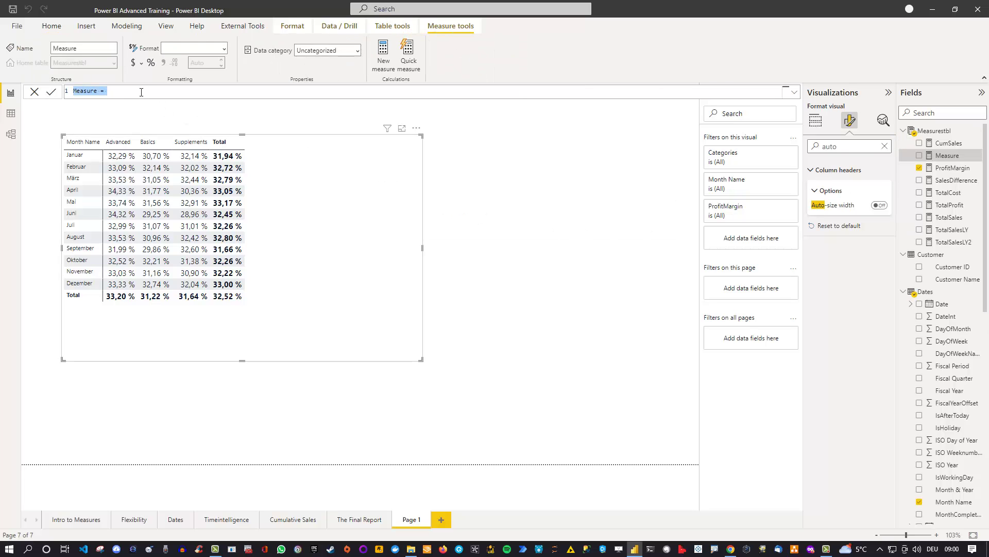
scroll(142, 92, "up", 5)
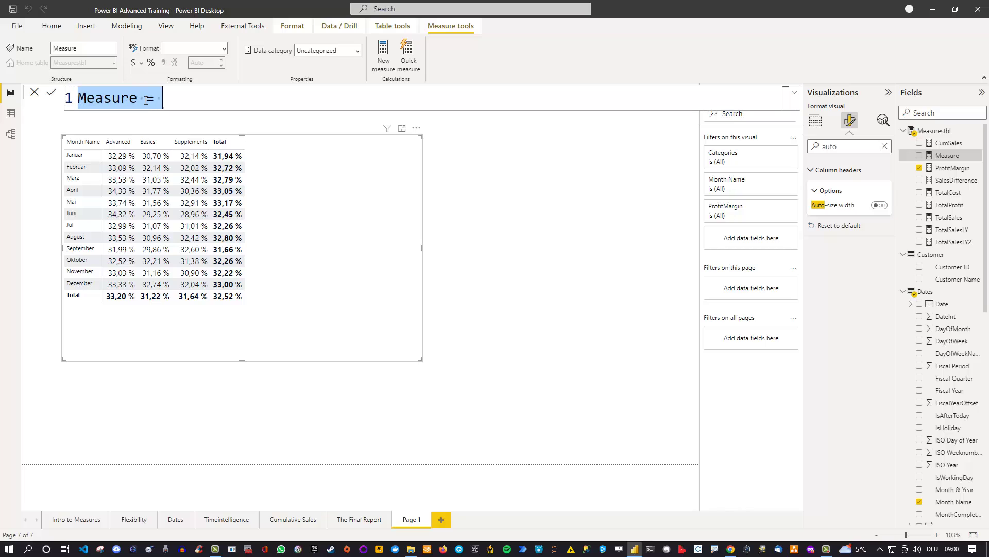
type("dummy")
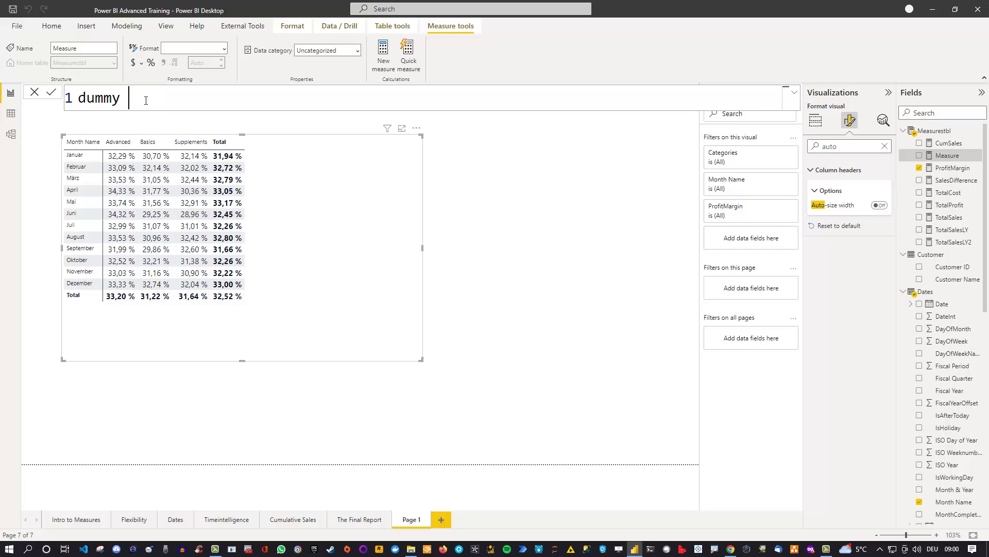
type(" =")
key("shift+Return")
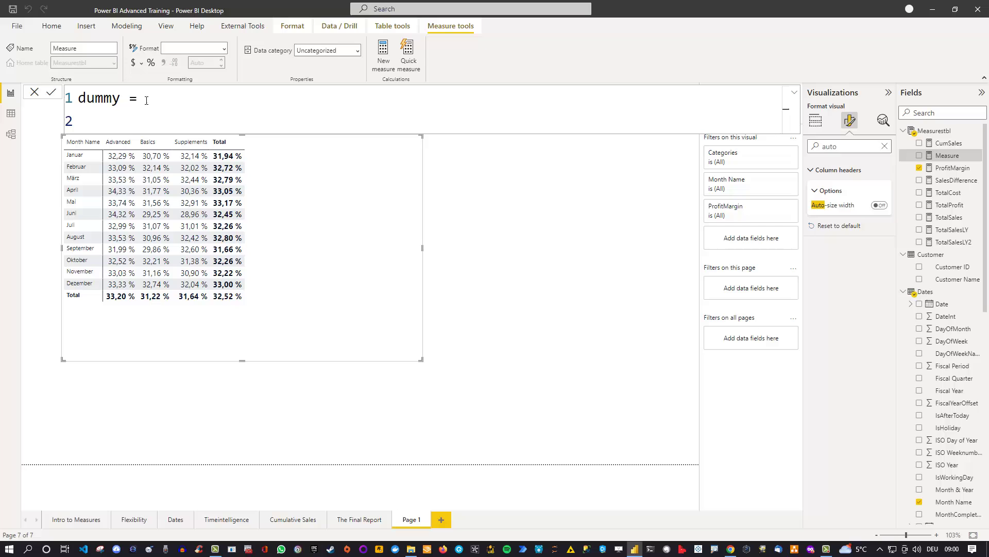
type("Re")
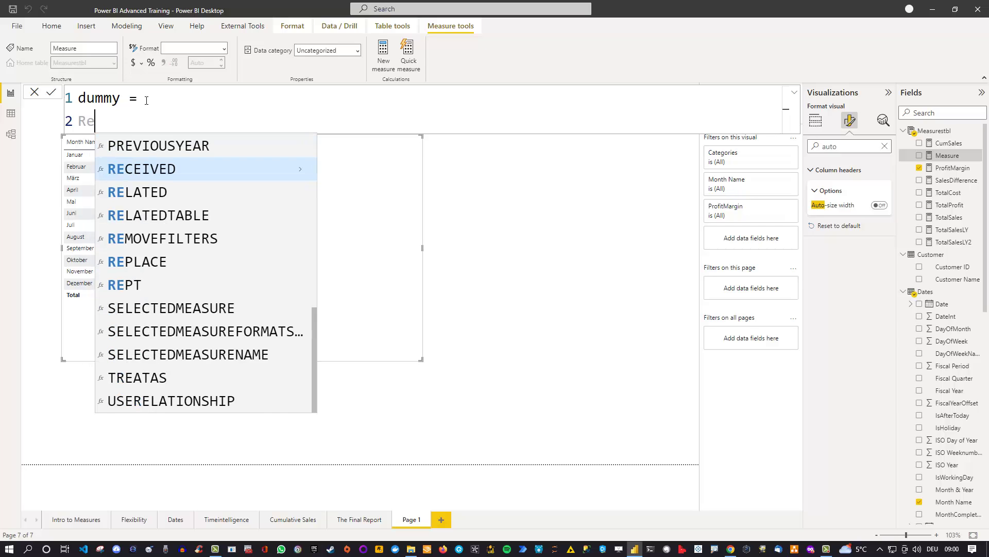
type("pt")
key("Tab")
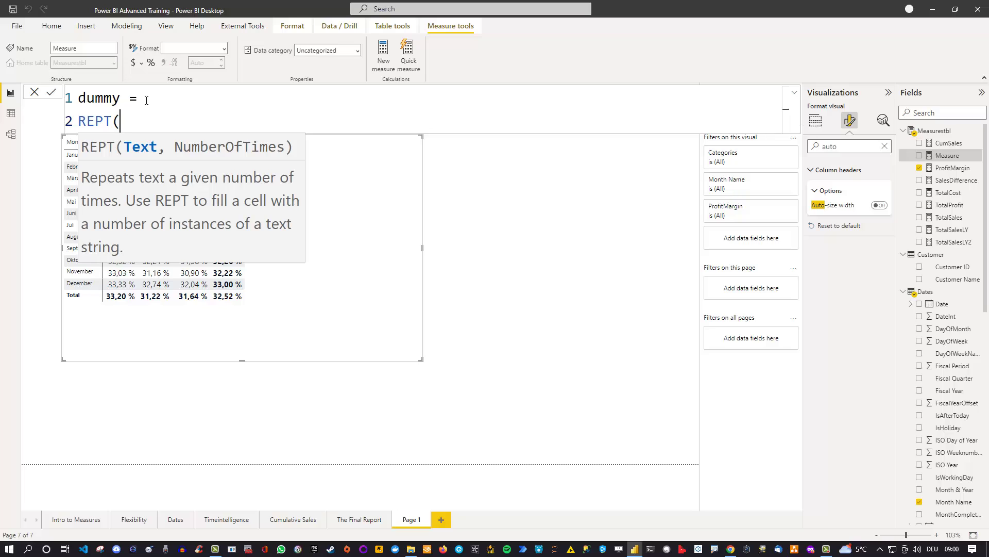
type("\"0\",")
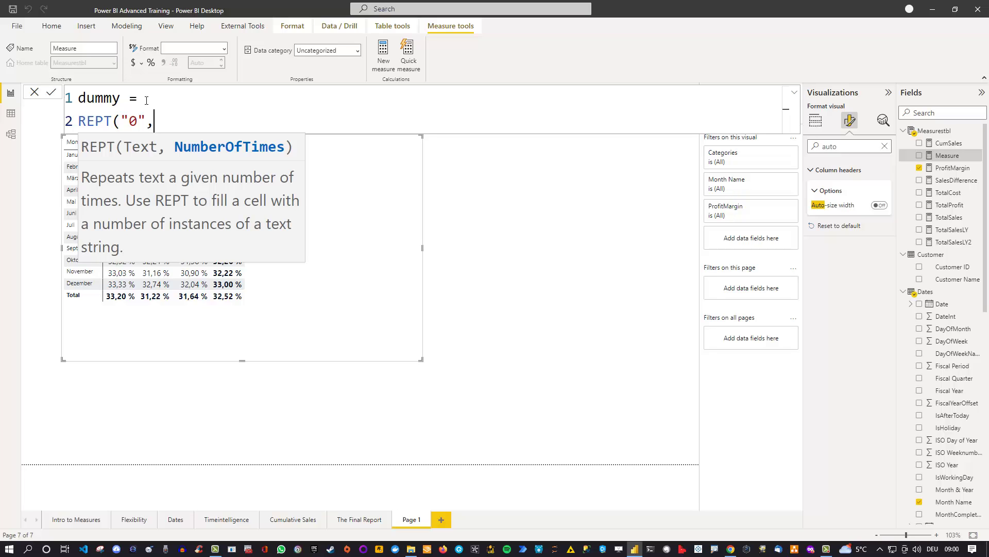
type("10)")
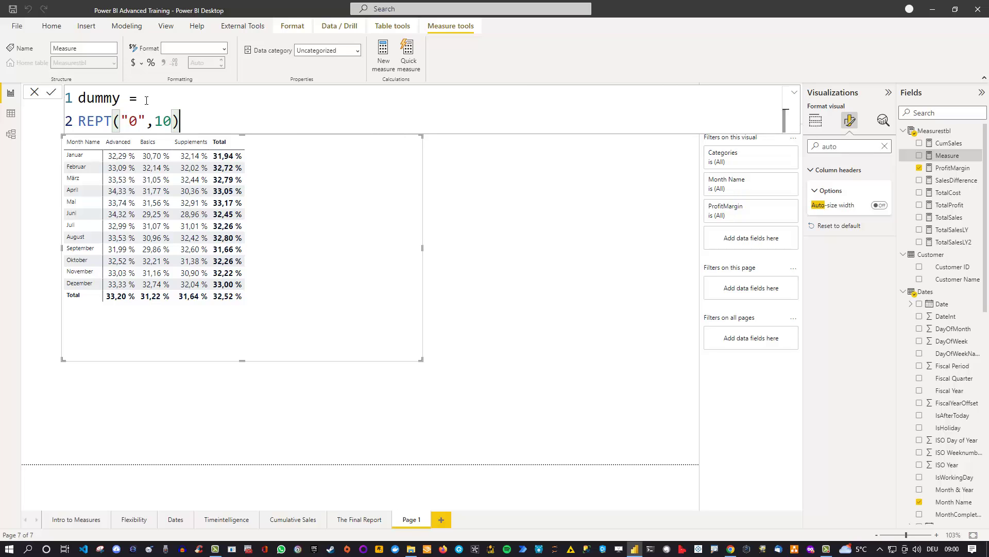
left_click(147, 100)
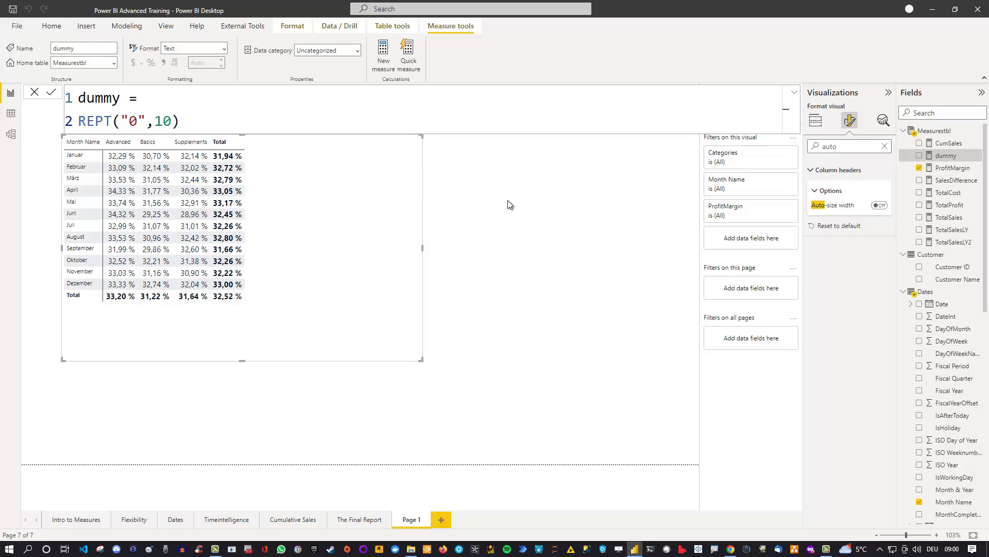
left_click(508, 200)
Replace ProfitMargin with the dummy measure in the matrix Values.
left_click(315, 209)
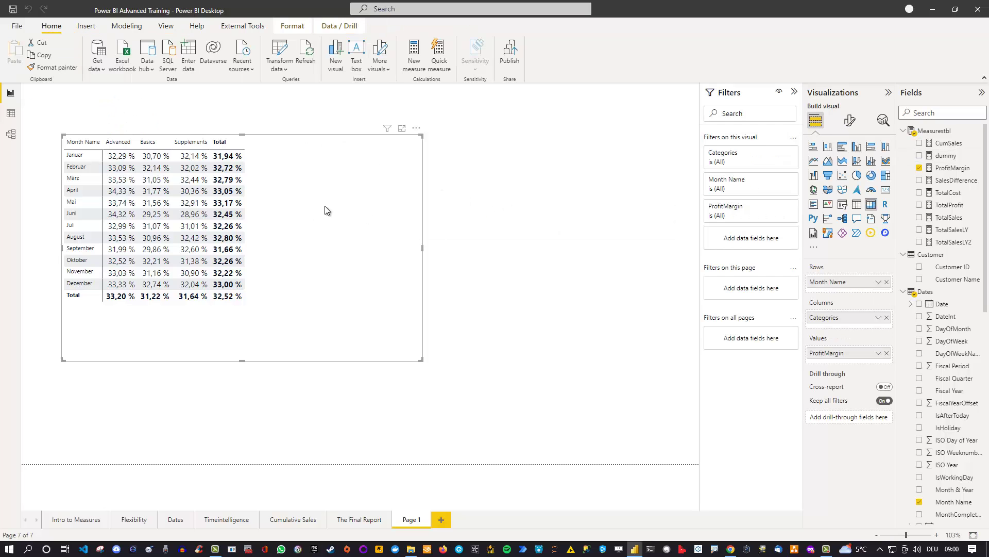
left_click(887, 353)
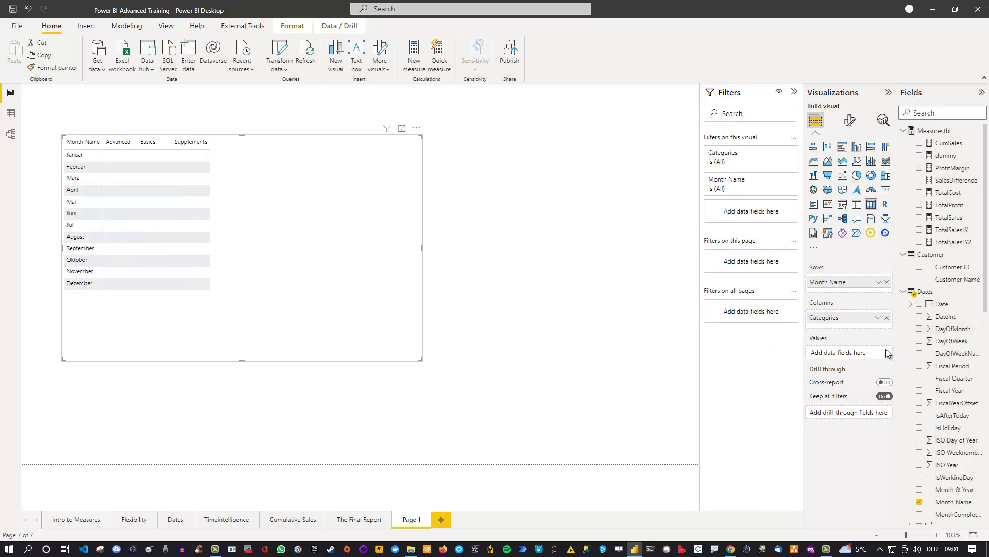
left_click(920, 156)
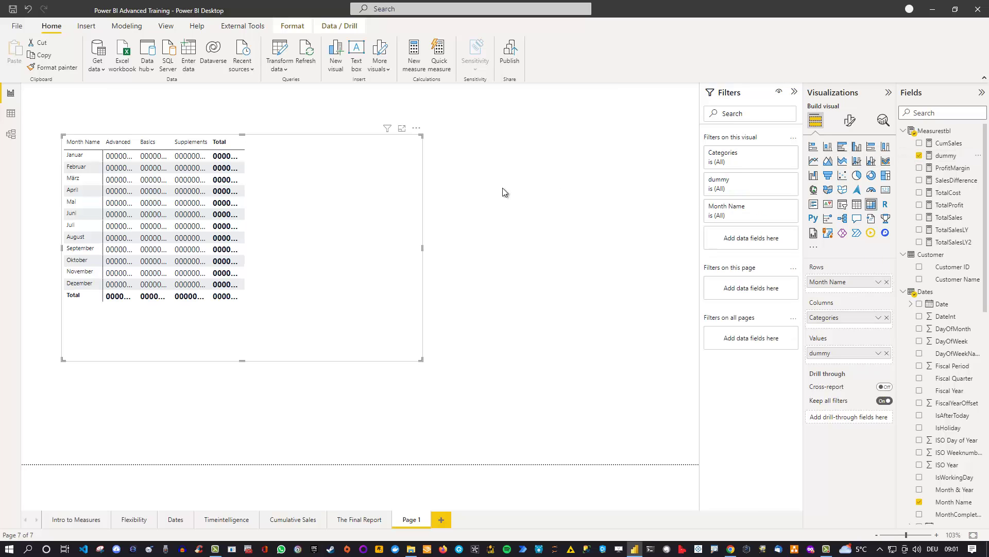
Switch Column headers Auto-size width on, then off, to lock the ten-zero column widths.
left_click(850, 121)
left_click(851, 146)
type("a")
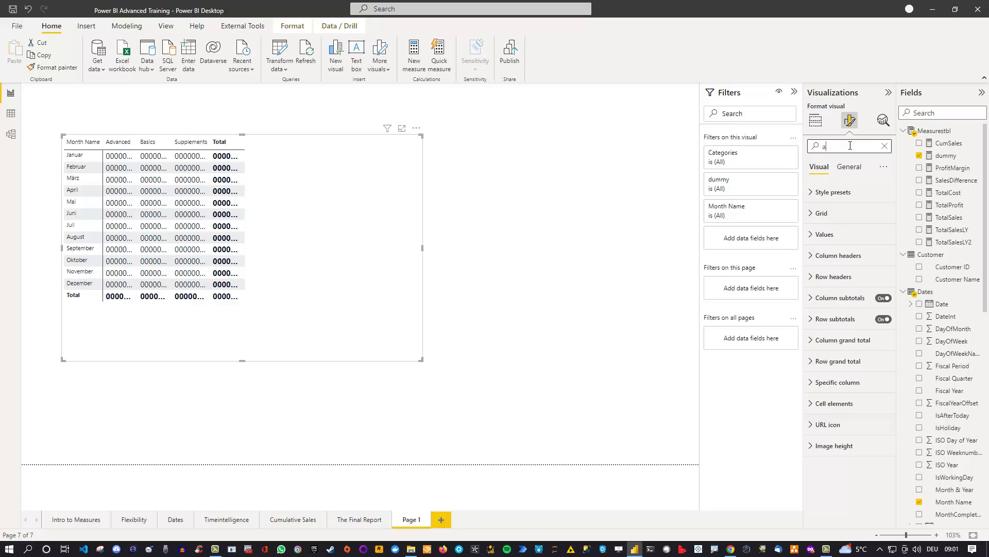
type("uto")
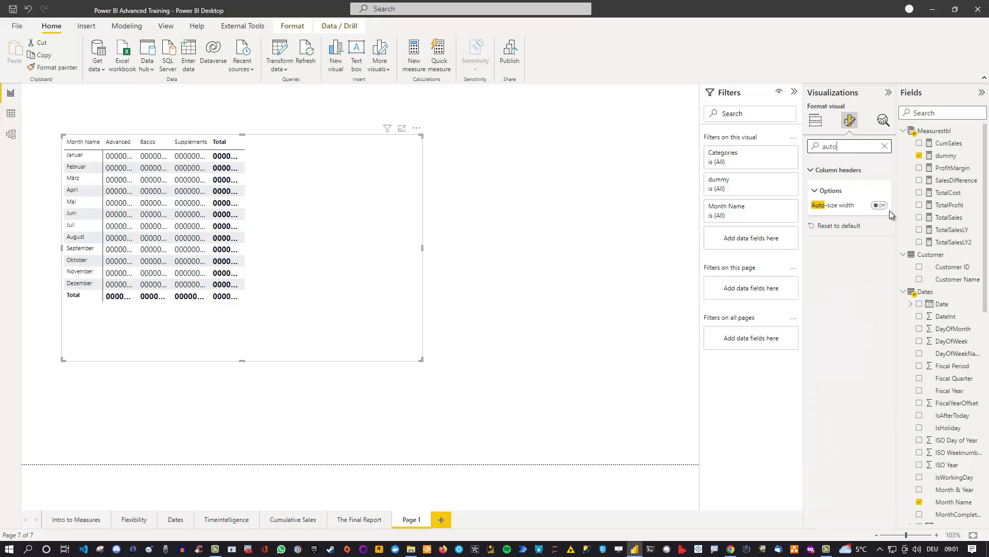
left_click(879, 206)
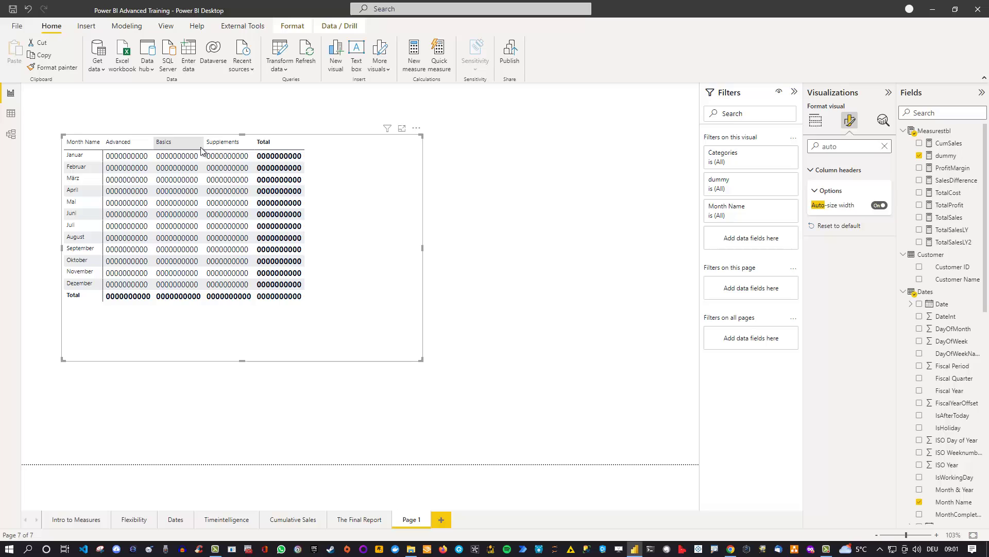
left_click(878, 206)
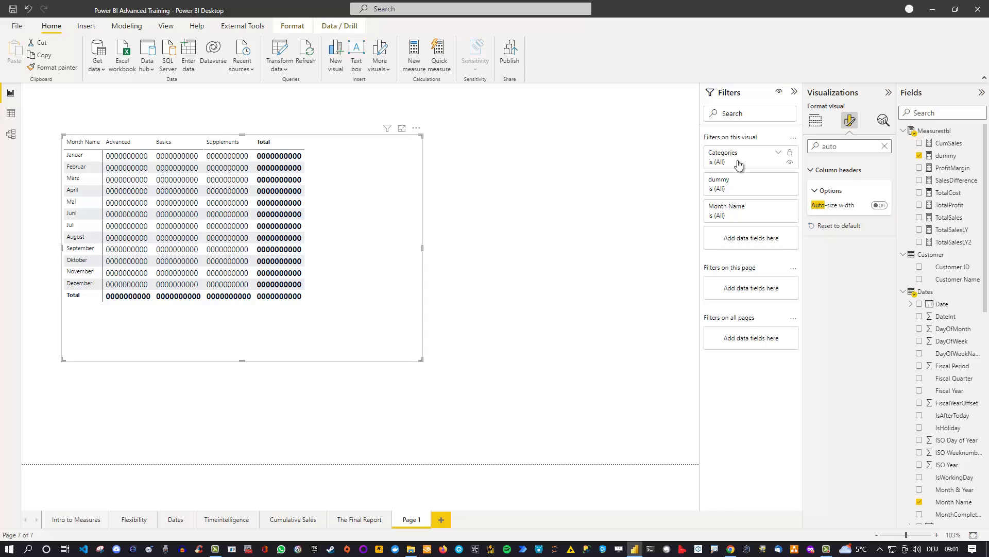
left_click(814, 123)
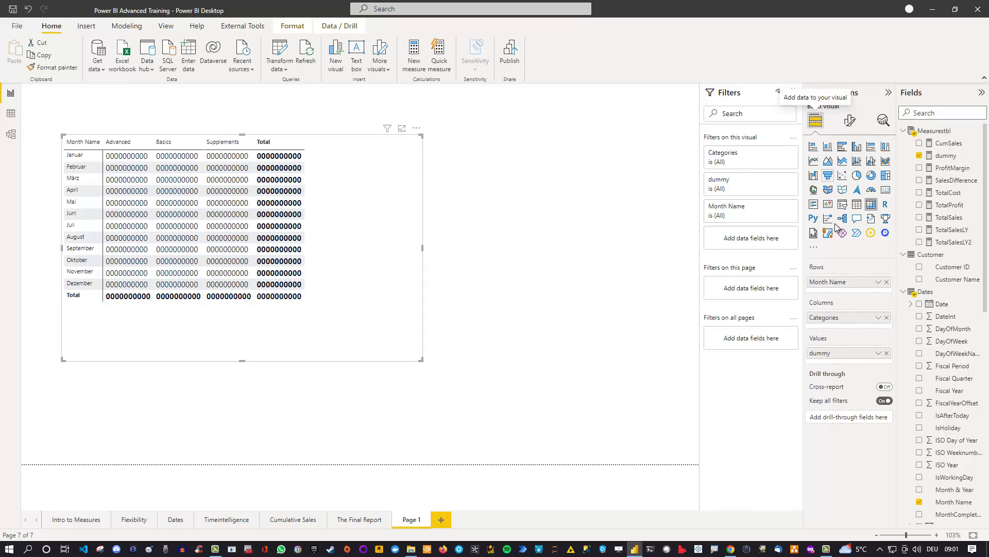
Swap dummy out of the matrix Values and put ProfitMargin back in.
left_click(887, 354)
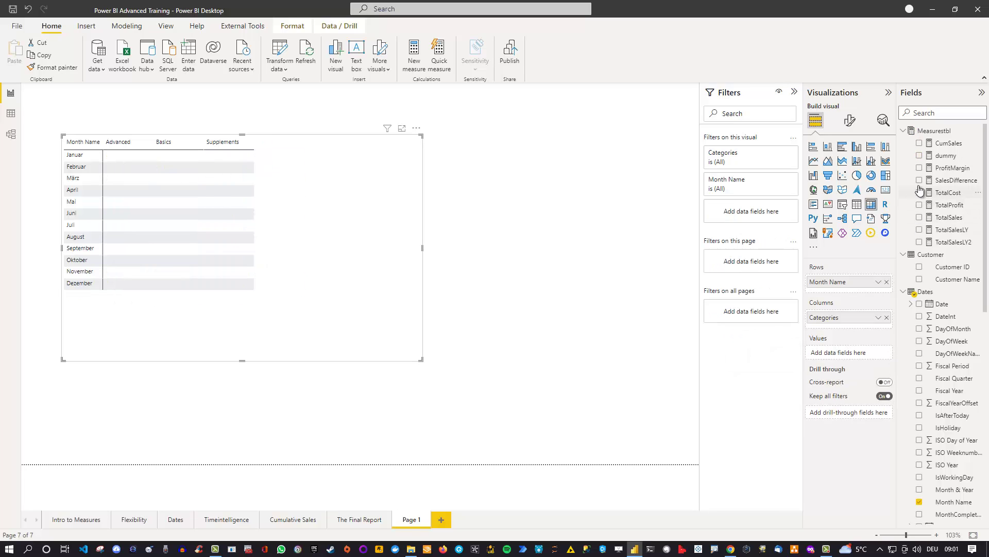
left_click(919, 168)
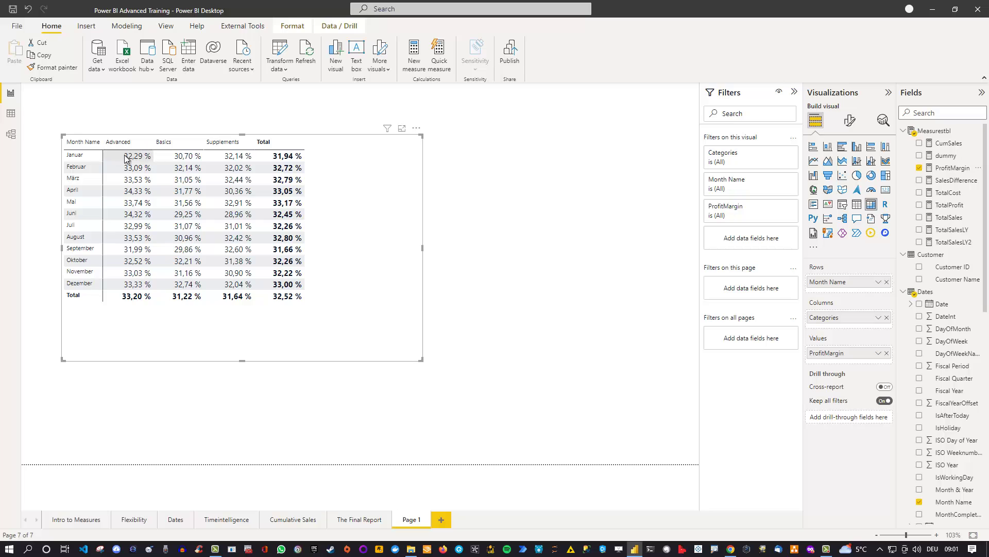
mouse_move(131, 157)
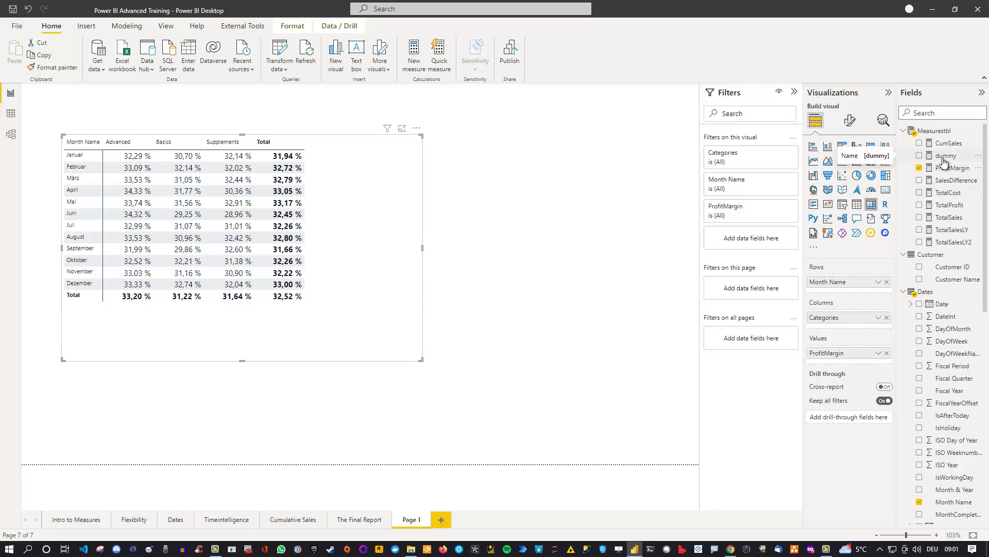
Search formatting for 'auto' and switch Column headers Auto-size width back on.
left_click(848, 128)
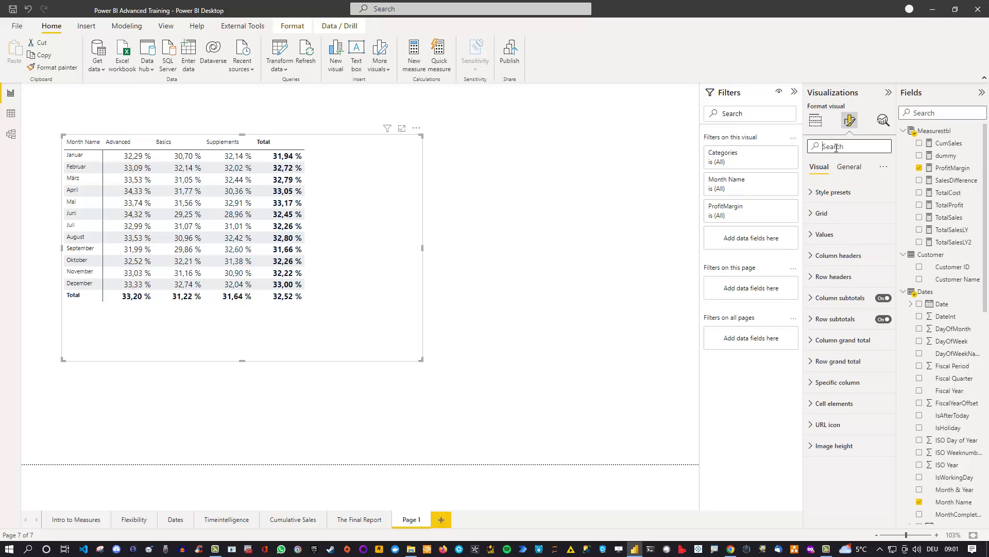
type("auto")
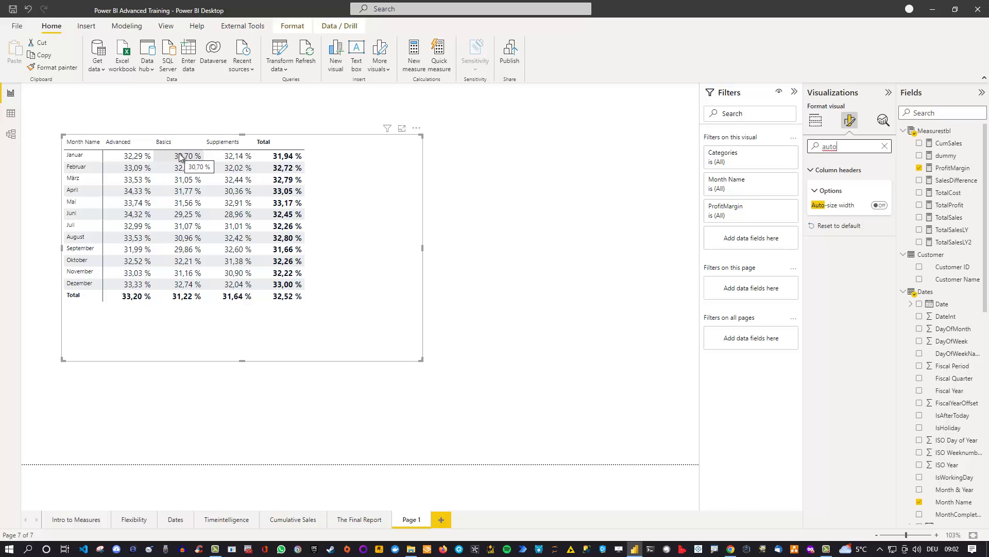
left_click(882, 207)
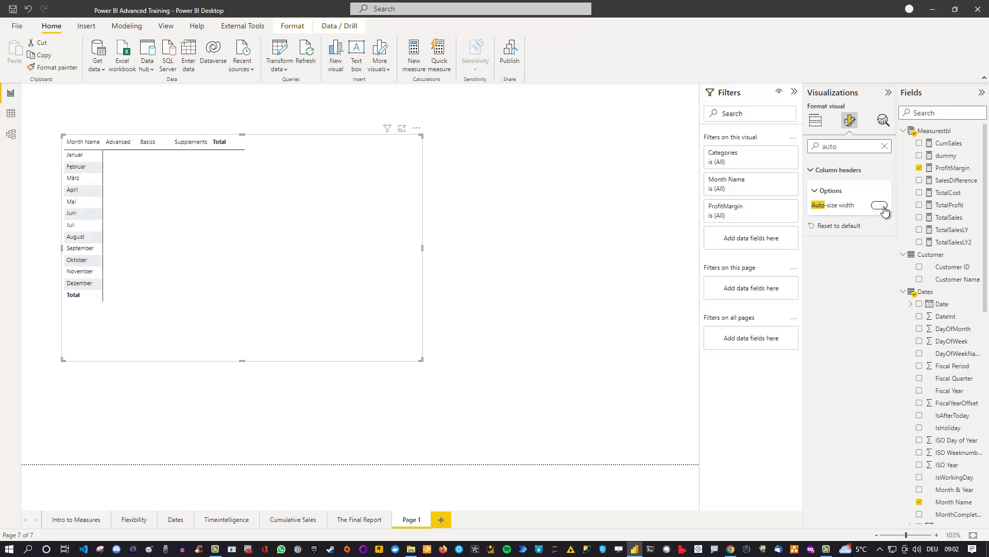